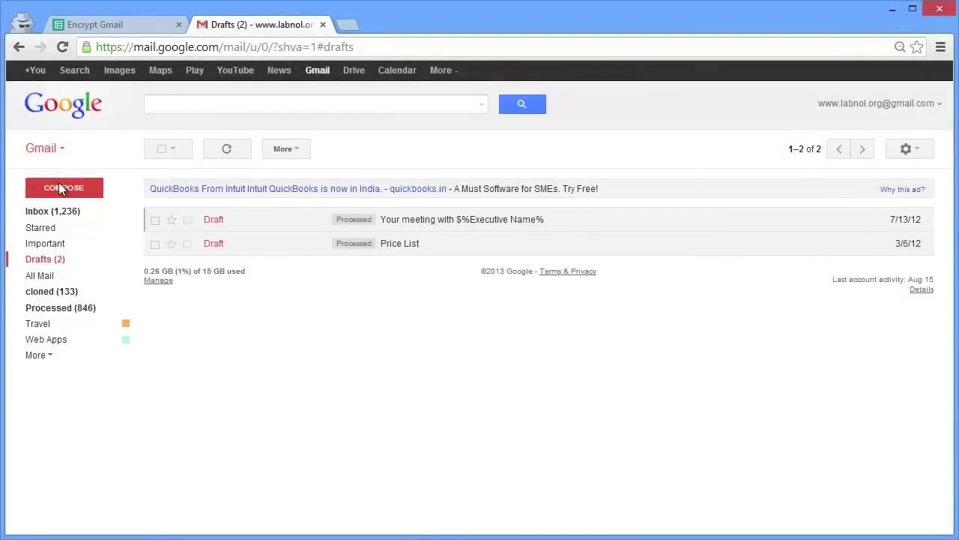
Step: Start a new email from the Gmail Drafts folder
{"action": "left_click", "coordinate": [60, 188]}
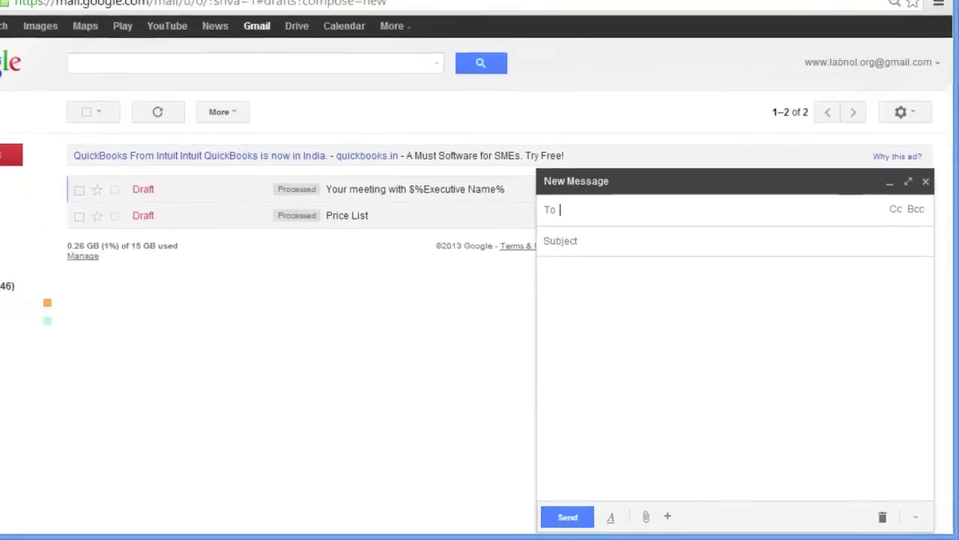
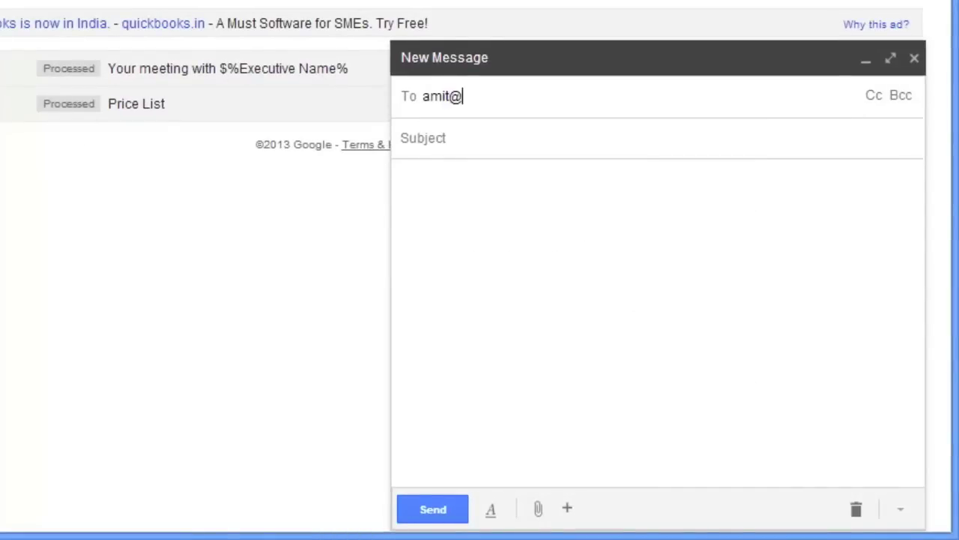
Step: Address a new email to the recipient, subject 'Super Secret Message', with the confidential quick-brown-fox note as the body
{"action": "key", "text": "Return"}
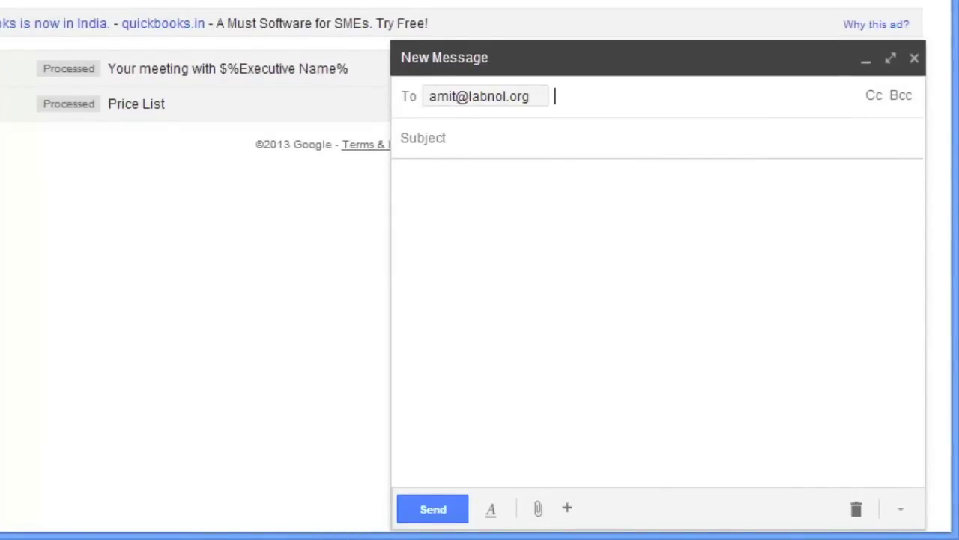
{"action": "key", "text": "Tab"}
{"action": "type", "text": "Su"}
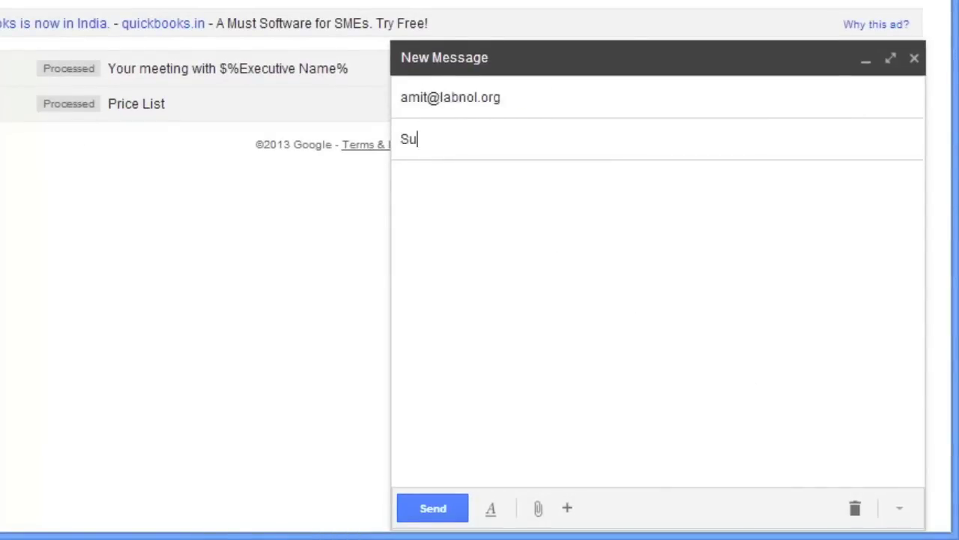
{"action": "type", "text": "per Secret Message"}
{"action": "key", "text": "Tab"}
{"action": "type", "text": "Hi - T"}
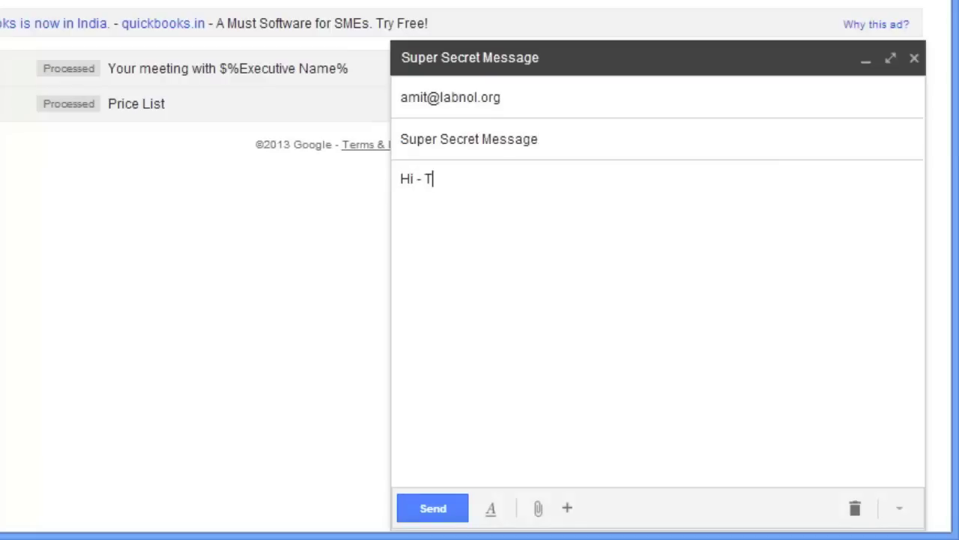
{"action": "type", "text": "his is confidential."}
{"action": "key", "text": "Return"}
{"action": "key", "text": "Return"}
{"action": "type", "text": "The quick b"}
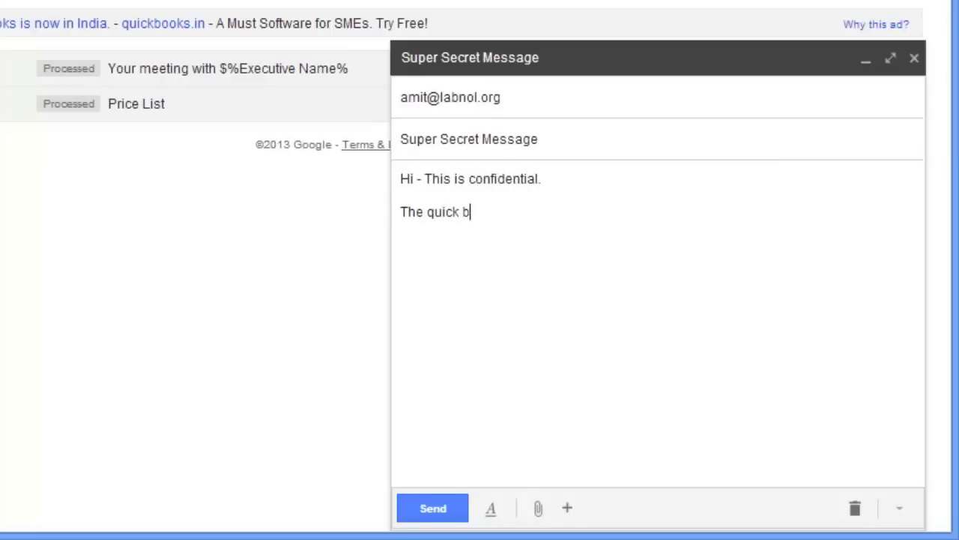
{"action": "type", "text": "rown fox jumped over the lazy dog. Pl"}
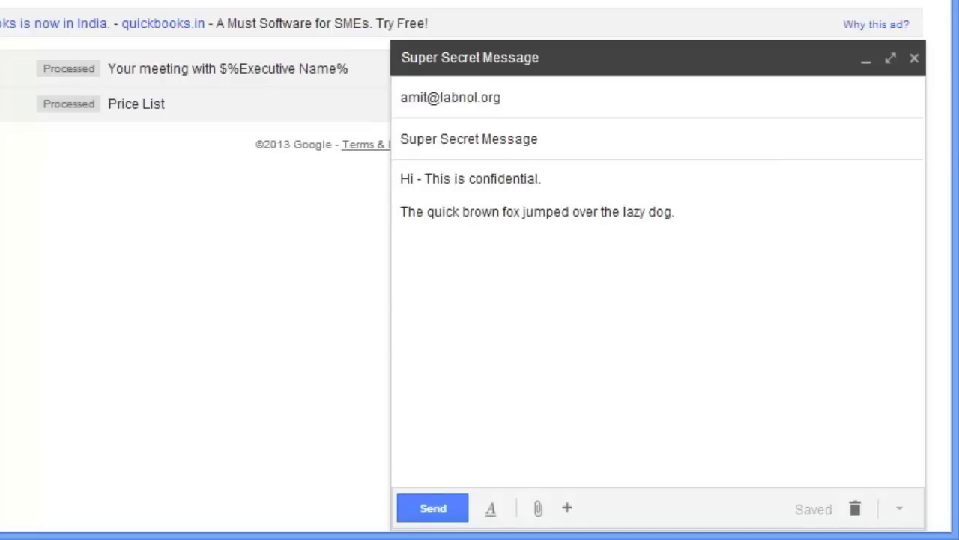
{"action": "type", "text": "ease do not share it with anyone."}
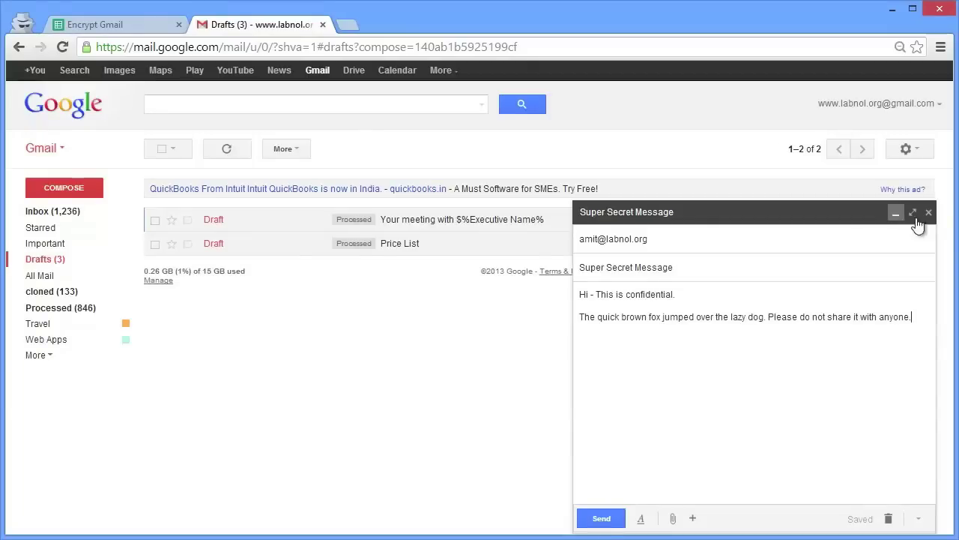
Step: Close the message to keep it as a draft and refresh the Drafts list
{"action": "left_click", "coordinate": [914, 58]}
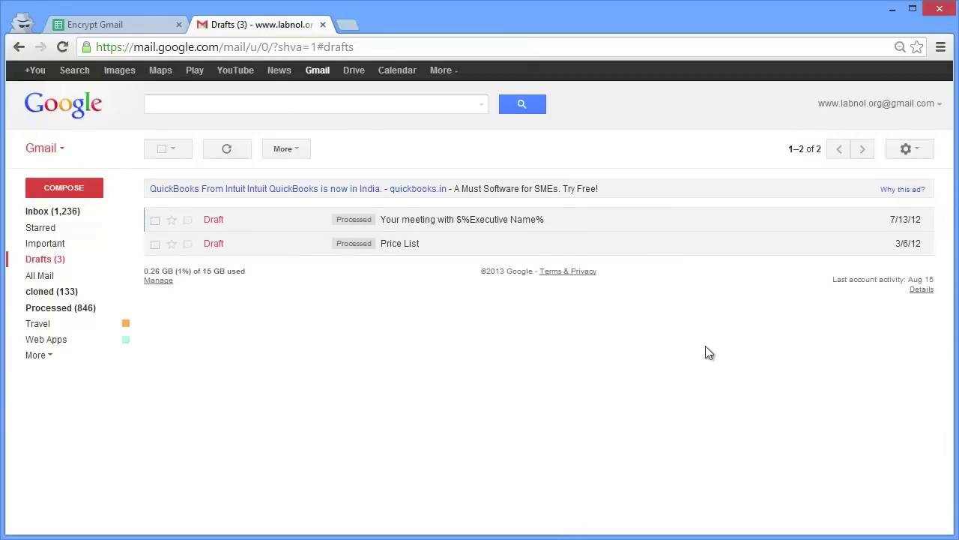
{"action": "left_click", "coordinate": [226, 148]}
{"action": "left_click", "coordinate": [150, 28]}
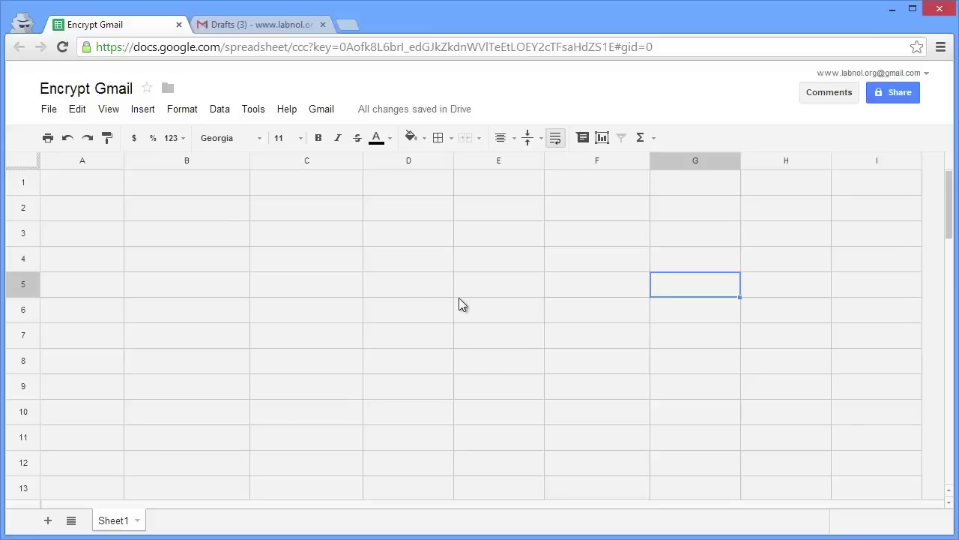
Step: Run Gmail > Initialize and authorize the script to access mail and spreadsheets
{"action": "left_click", "coordinate": [324, 113]}
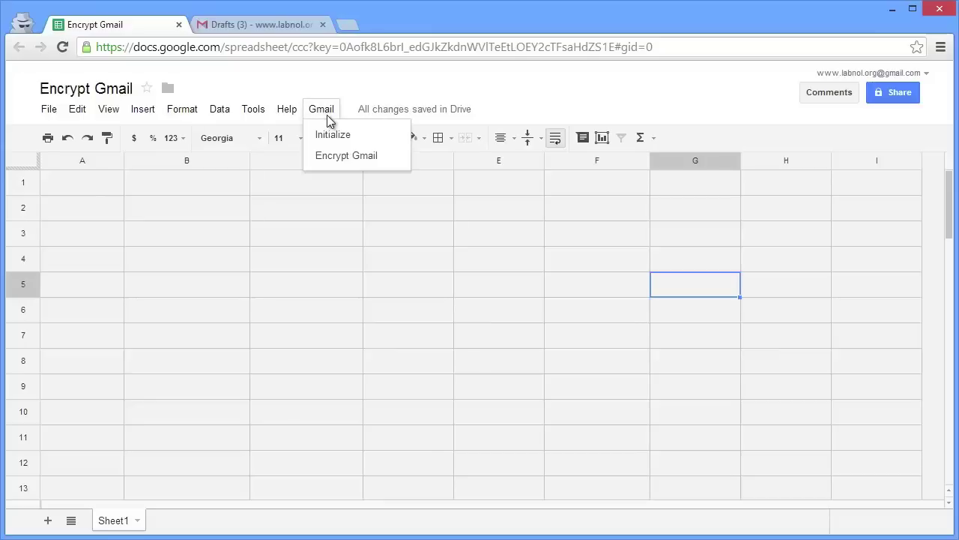
{"action": "left_click", "coordinate": [368, 134]}
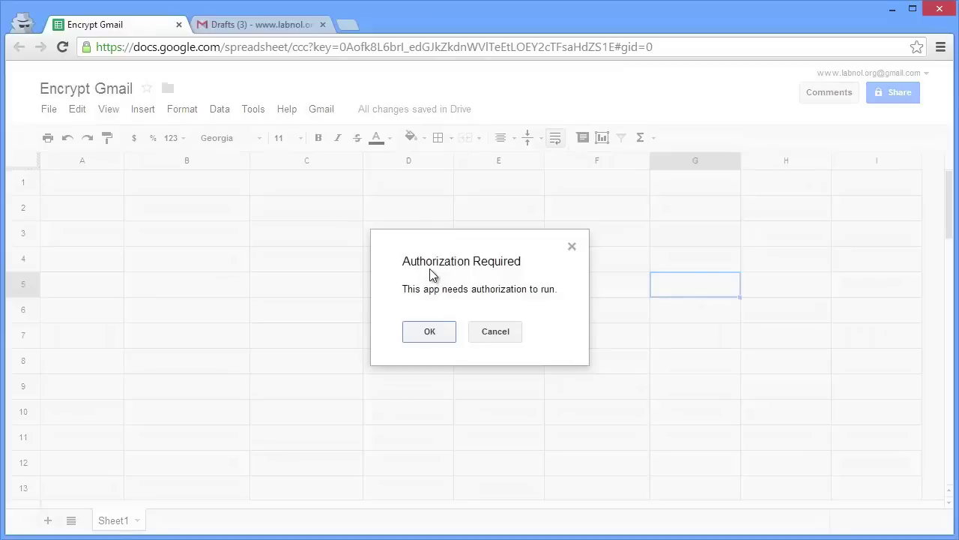
{"action": "left_click", "coordinate": [442, 338]}
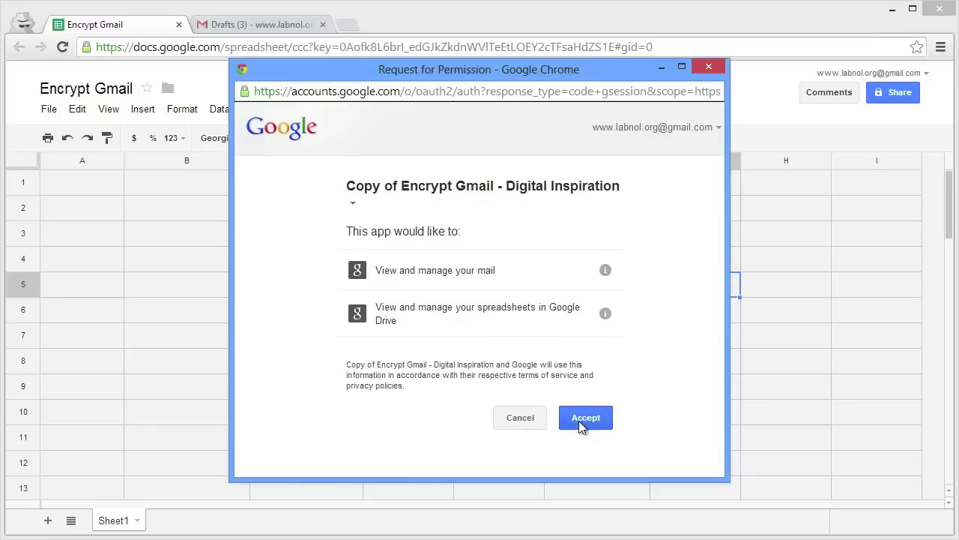
{"action": "left_click", "coordinate": [579, 420]}
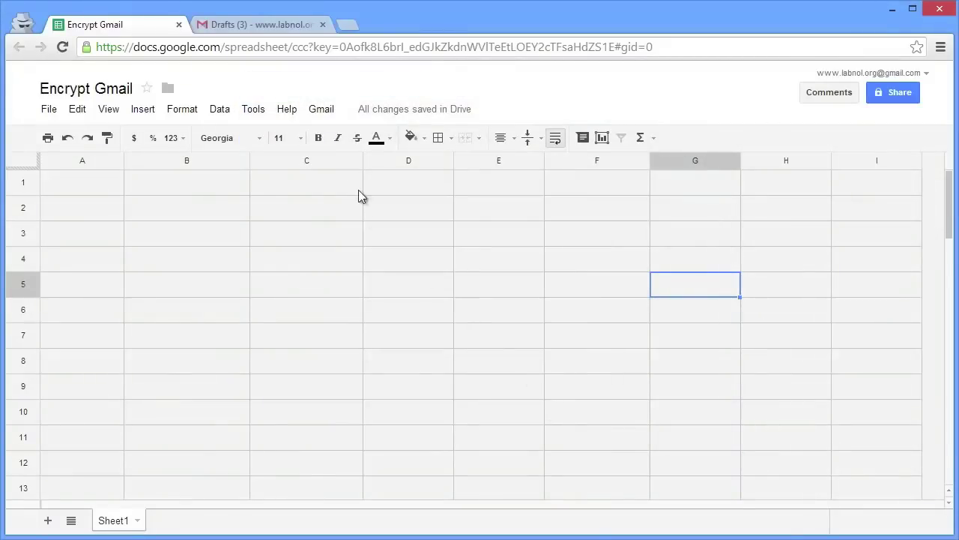
{"action": "left_click", "coordinate": [330, 111]}
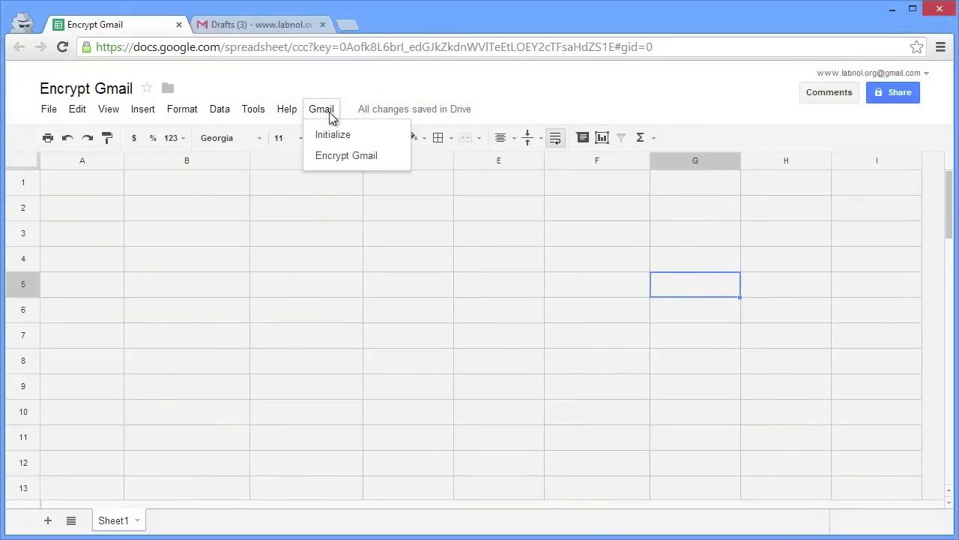
Step: Encrypt the '1- Super Secret Message' draft with the encryption password and send it
{"action": "left_click", "coordinate": [380, 159]}
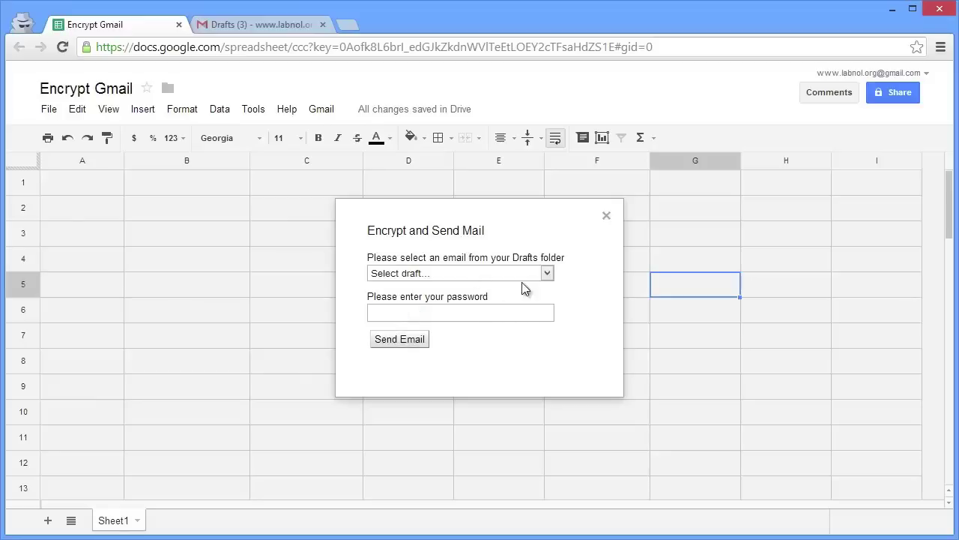
{"action": "left_click", "coordinate": [546, 276]}
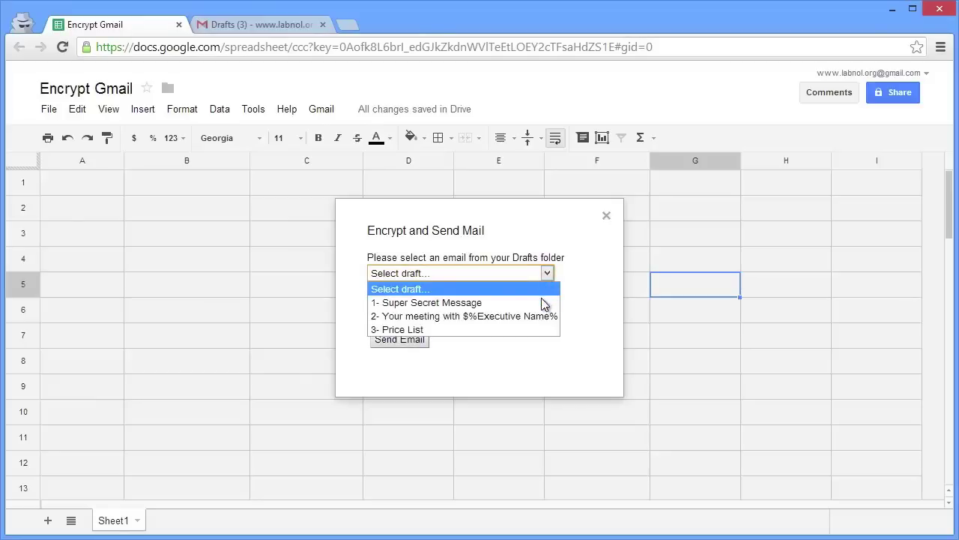
{"action": "left_click", "coordinate": [542, 304]}
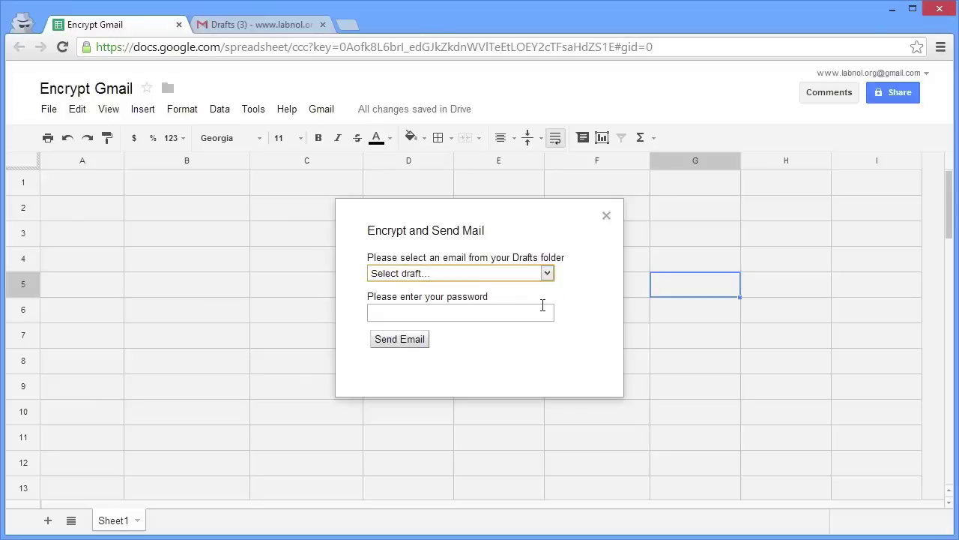
{"action": "left_click", "coordinate": [541, 313]}
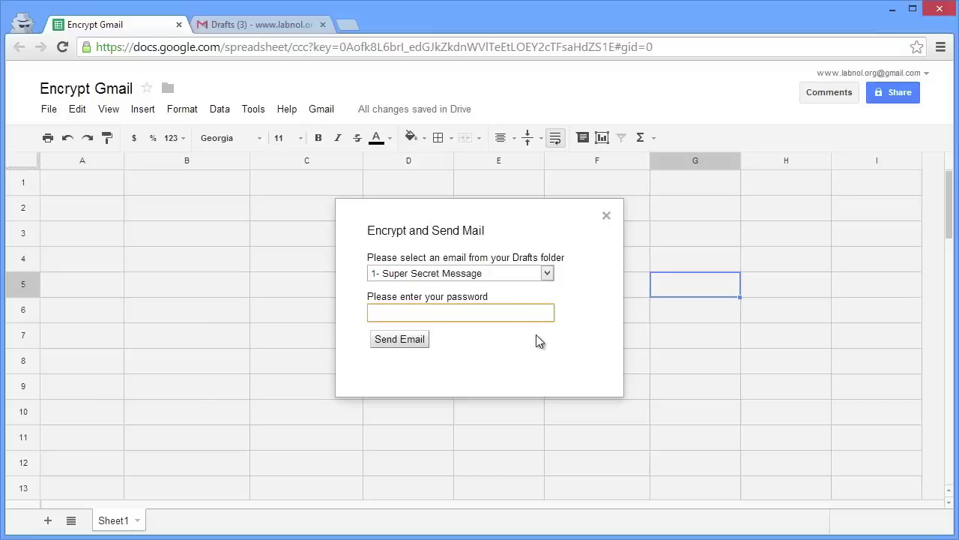
{"action": "type", "text": "helloworld"}
{"action": "left_click", "coordinate": [400, 343]}
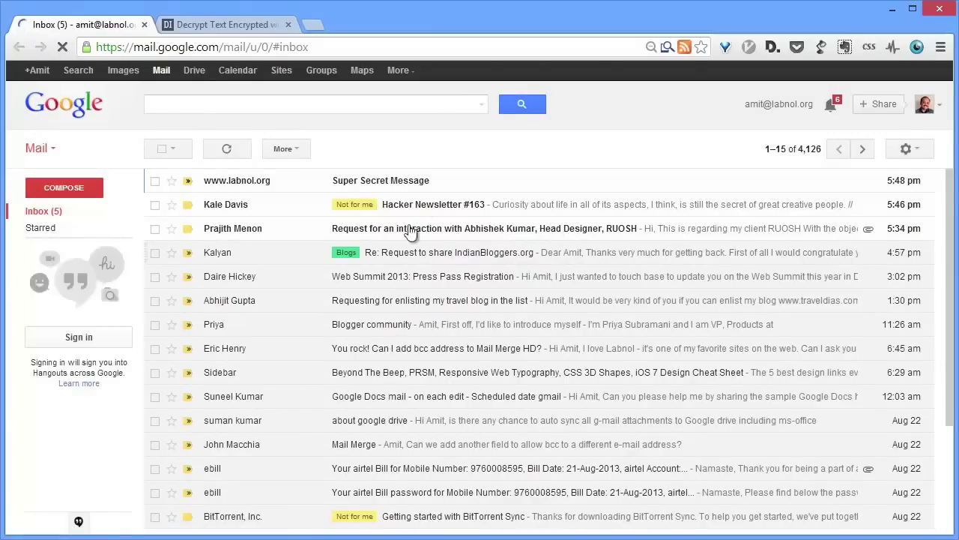
Step: Open the received Super Secret Message and select its whole encrypted body text
{"action": "left_click", "coordinate": [433, 186]}
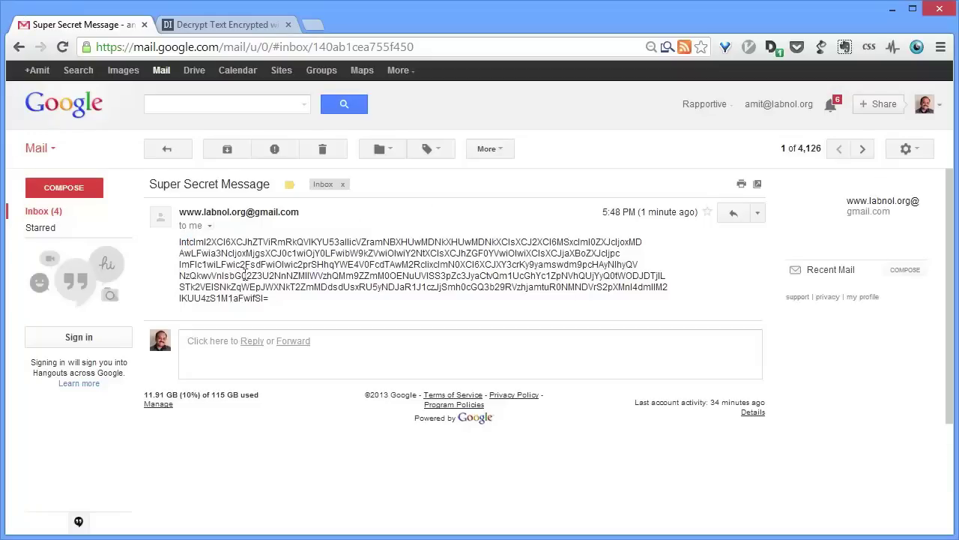
{"action": "left_click_drag", "start_coordinate": [180, 241], "coordinate": [272, 299]}
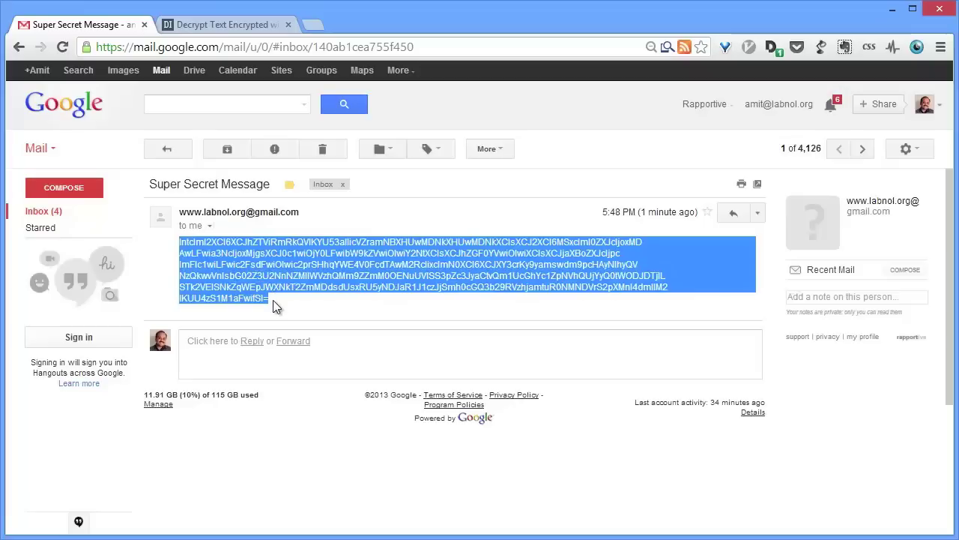
{"action": "left_click", "coordinate": [256, 30]}
Step: Paste the encrypted text into Message, enter the decryption password, and decrypt it to plain text
{"action": "left_click", "coordinate": [488, 243]}
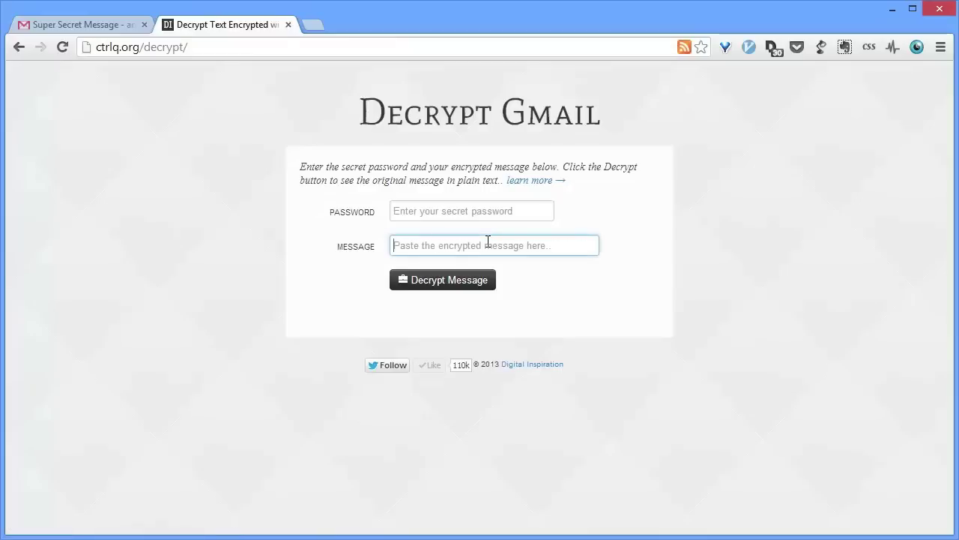
{"action": "key", "text": "ctrl+v"}
{"action": "left_click", "coordinate": [491, 212]}
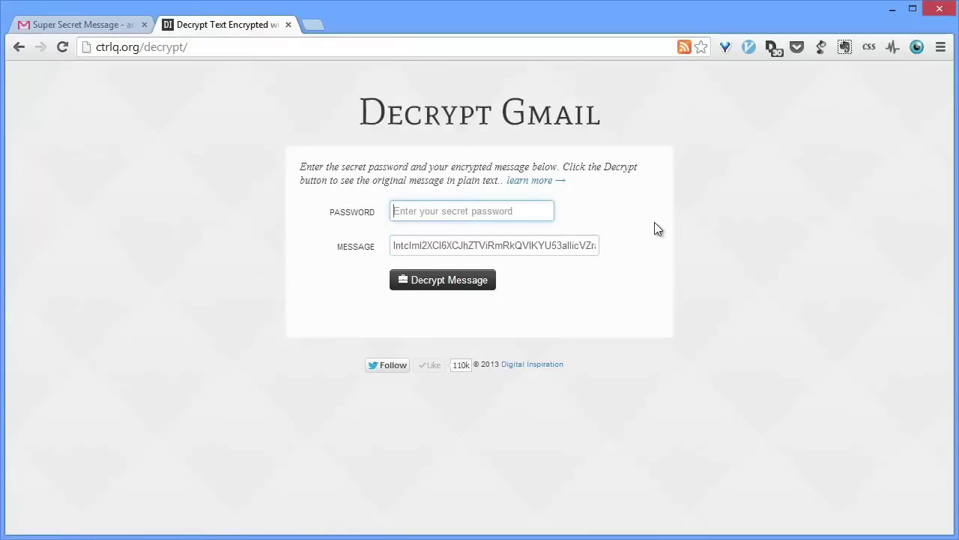
{"action": "type", "text": "hell"}
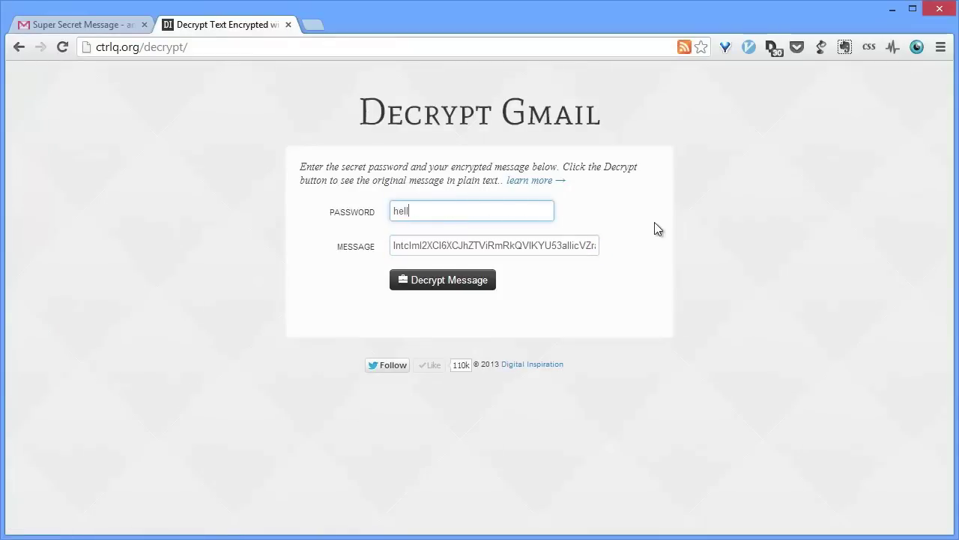
{"action": "type", "text": "oworld"}
{"action": "left_click", "coordinate": [449, 282]}
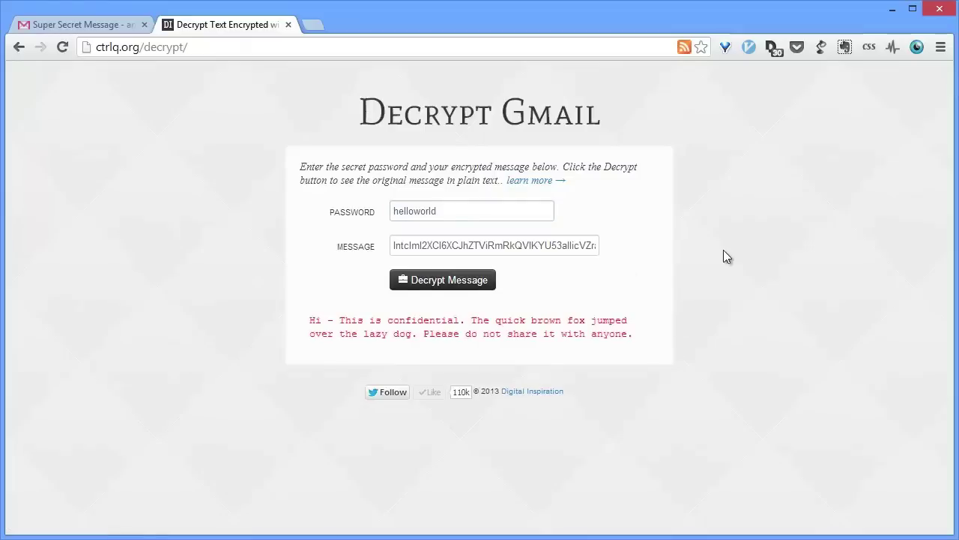